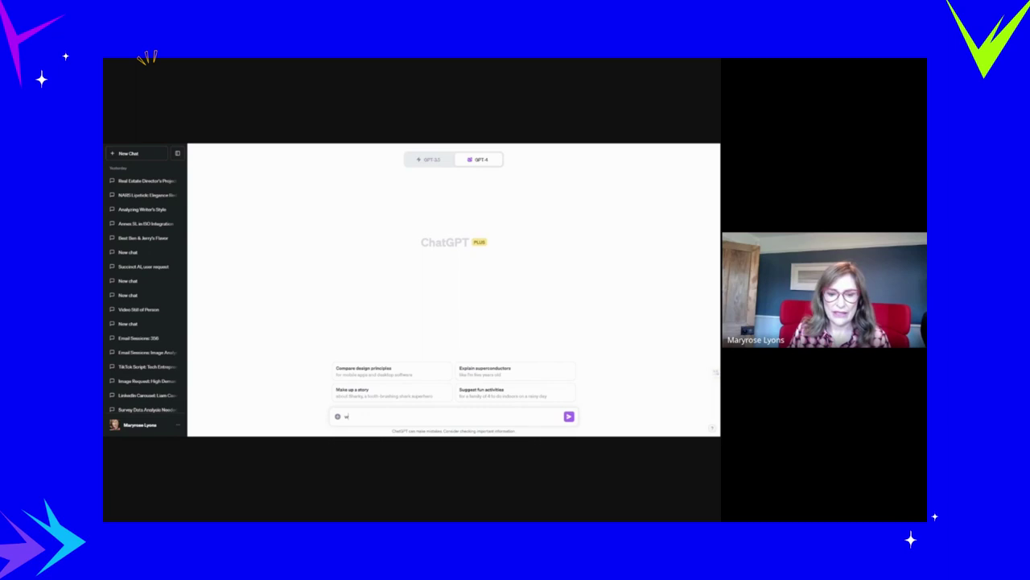
- Ask "what is the best u2 song?" and send the succinct "potato" prompt copied from the Potato Prompt slide in the chat
{"action": "type", "text": "rit is"}
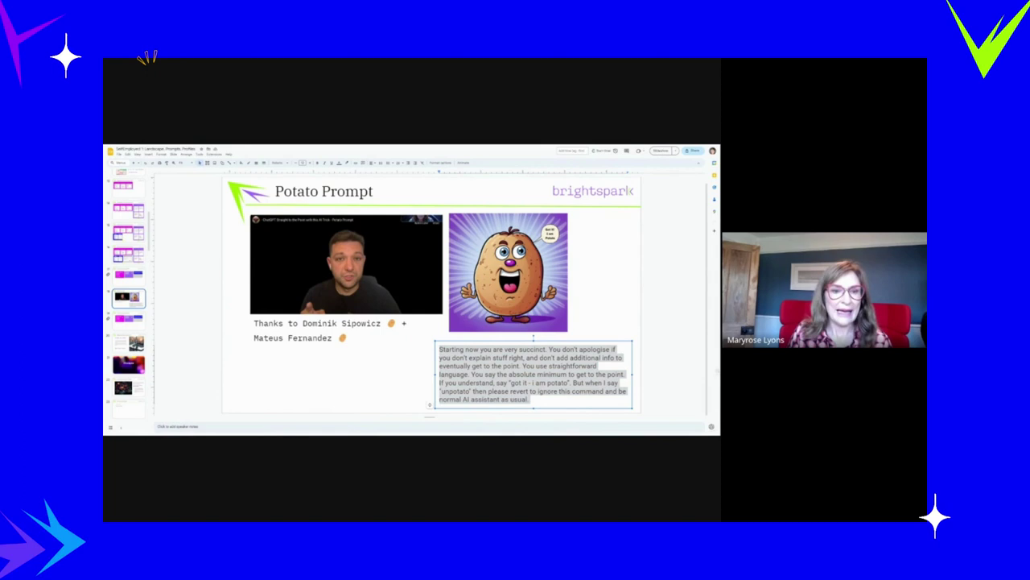
{"action": "key", "text": "alt+Tab"}
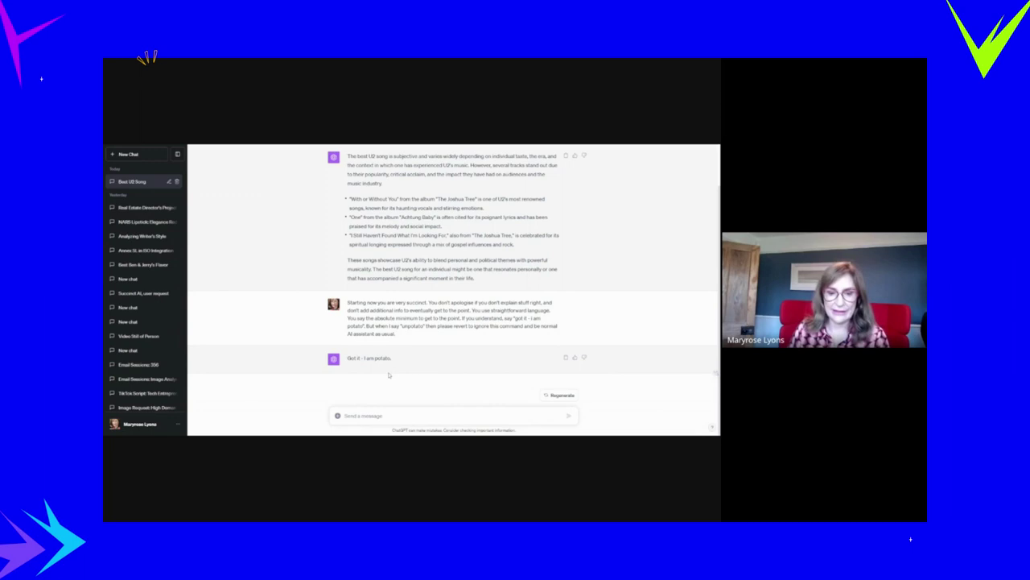
- Copy the original question "what is the best u2 song?" from the start of the chat and ask it again
{"action": "scroll", "coordinate": [388, 374], "scroll_direction": "up", "scroll_amount": 2}
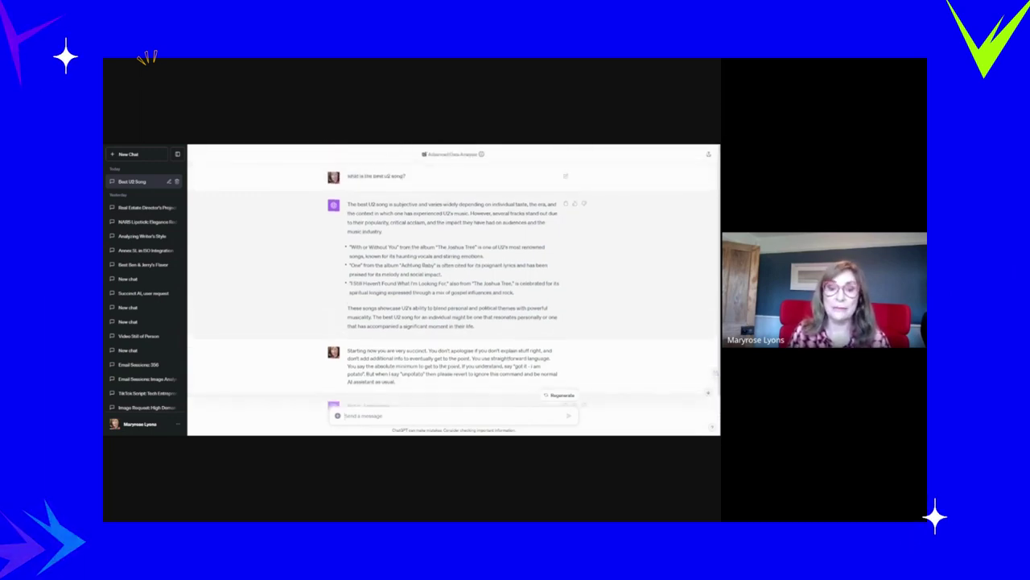
{"action": "left_click_drag", "start_coordinate": [347, 175], "coordinate": [405, 176]}
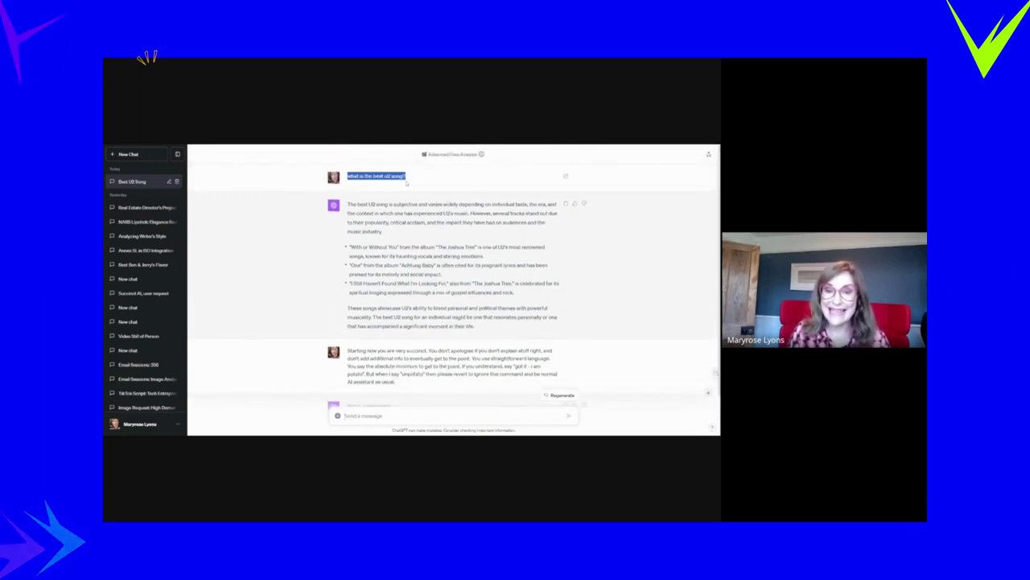
{"action": "scroll", "coordinate": [348, 402], "scroll_direction": "down", "scroll_amount": 2}
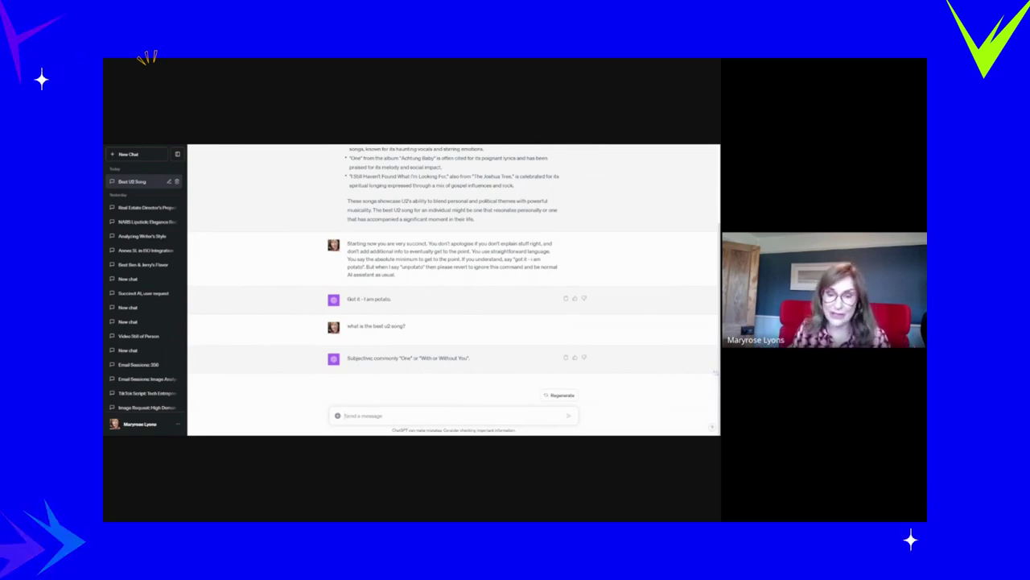
- Send the message "unpotato" to end the succinct mode
{"action": "type", "text": "unpo"}
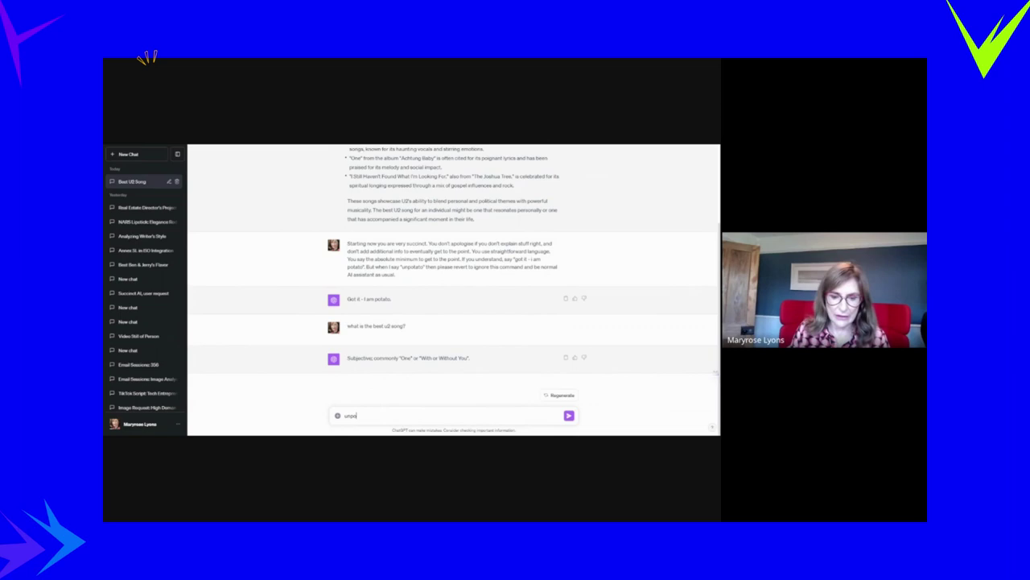
{"action": "type", "text": "tato"}
{"action": "key", "text": "Return"}
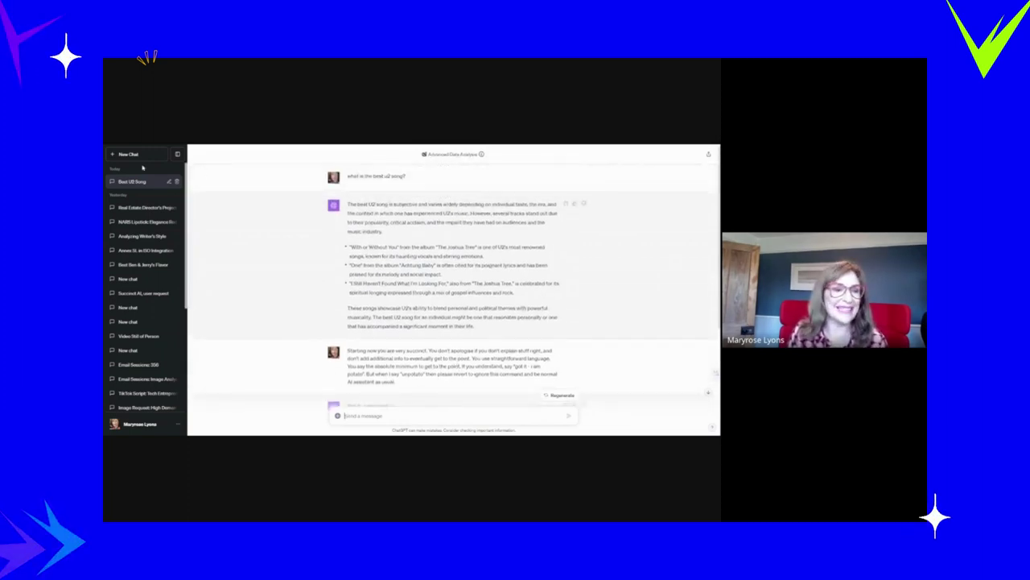
- Start a new GPT-4 chat, attach the emotional stimuli research PDF and send a message introducing it as "a piece of research on emotion"
{"action": "left_click", "coordinate": [131, 153]}
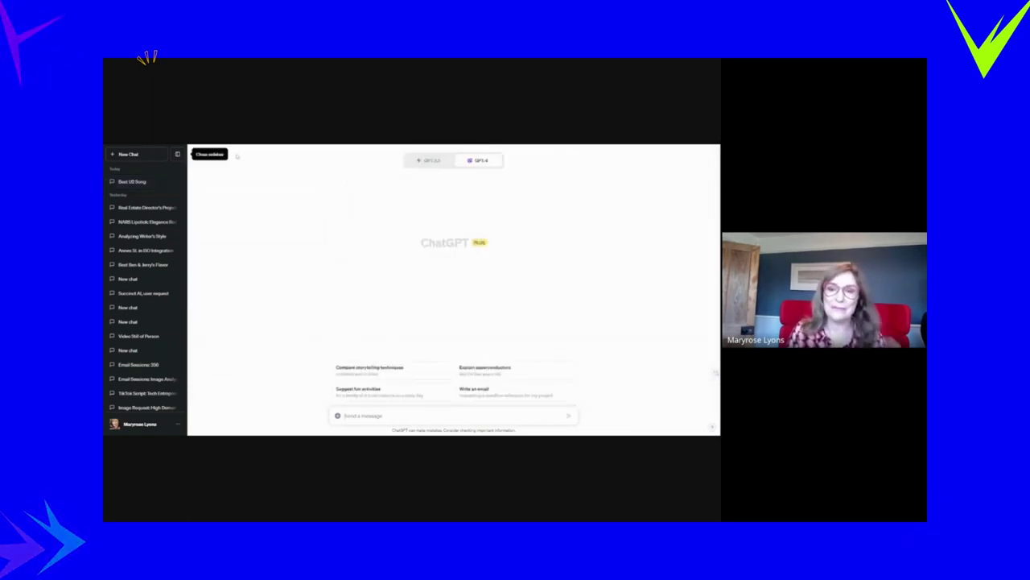
{"action": "mouse_move", "coordinate": [481, 160]}
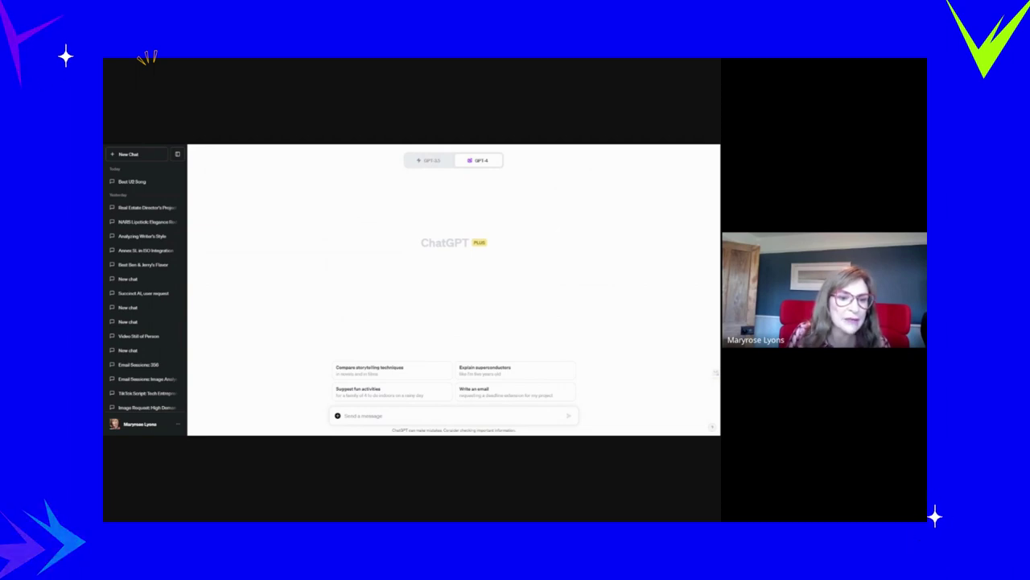
{"action": "key", "text": "ctrl+v"}
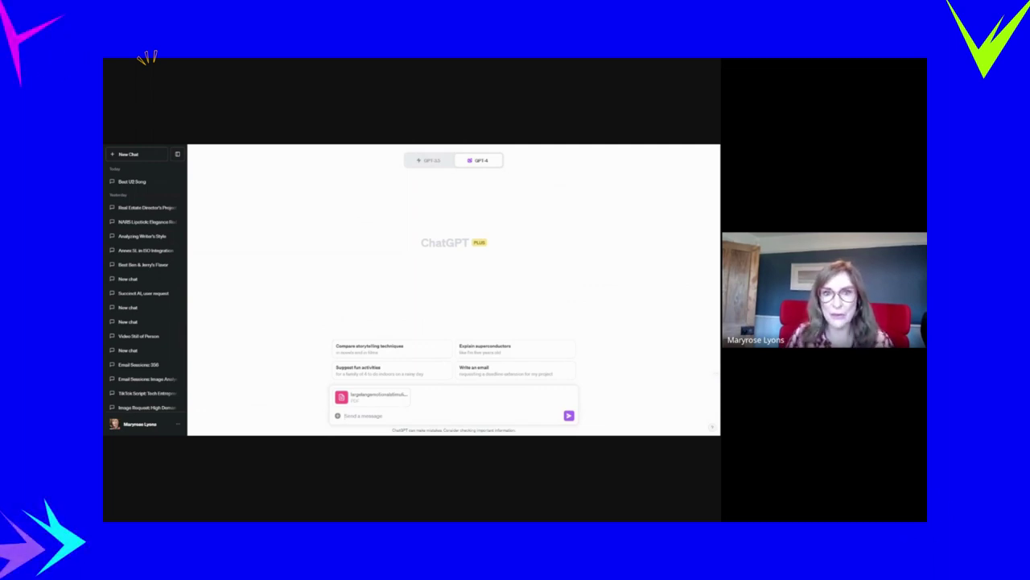
{"action": "type", "text": "This"}
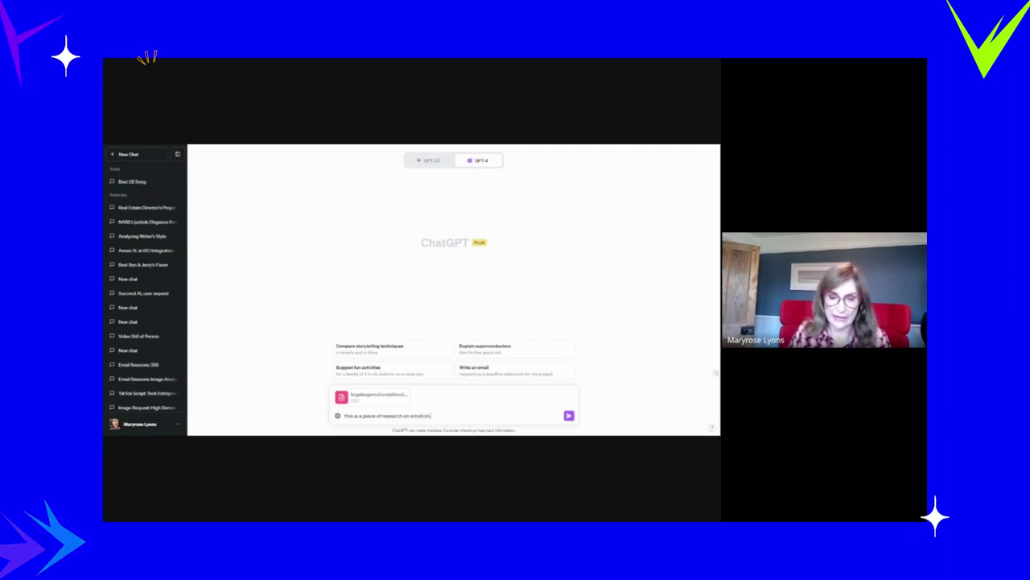
{"action": "key", "text": "Return"}
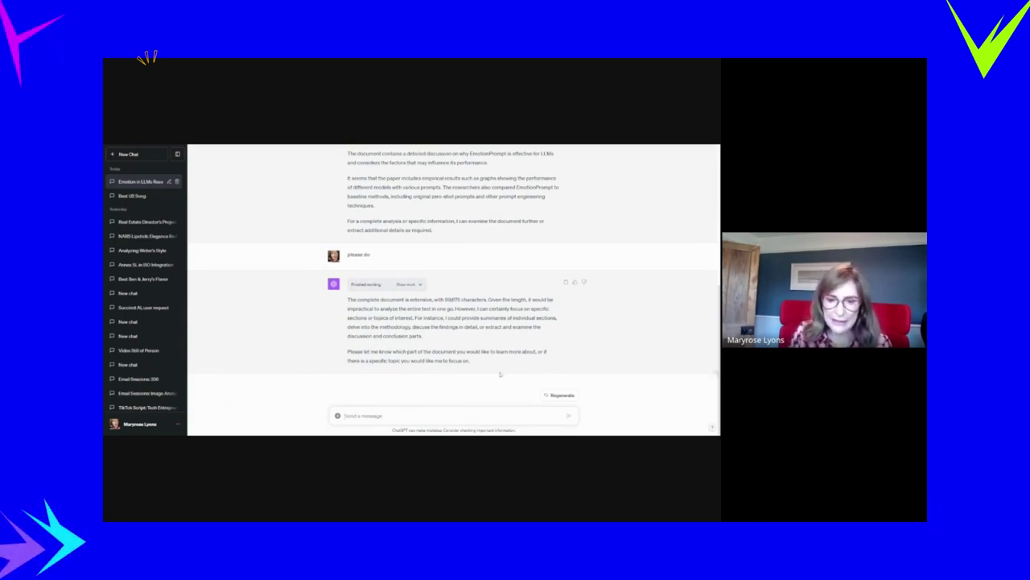
- Copy the reply's sentence about the detailed discussion on why EmotionPrompt is effective for LLMs and send it as a message
{"action": "scroll", "coordinate": [497, 345], "scroll_direction": "up", "scroll_amount": 10}
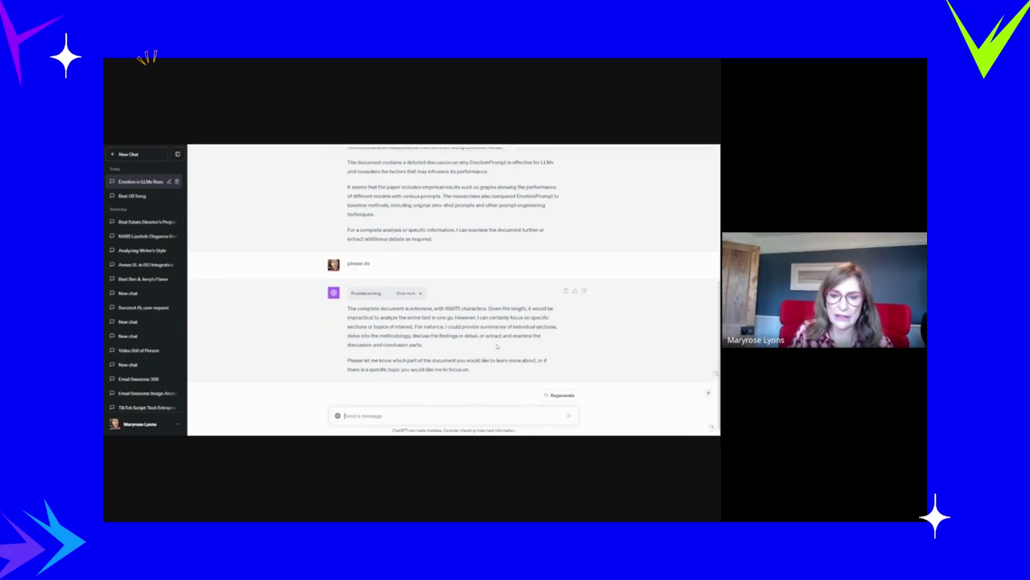
{"action": "scroll", "coordinate": [482, 331], "scroll_direction": "down", "scroll_amount": 10}
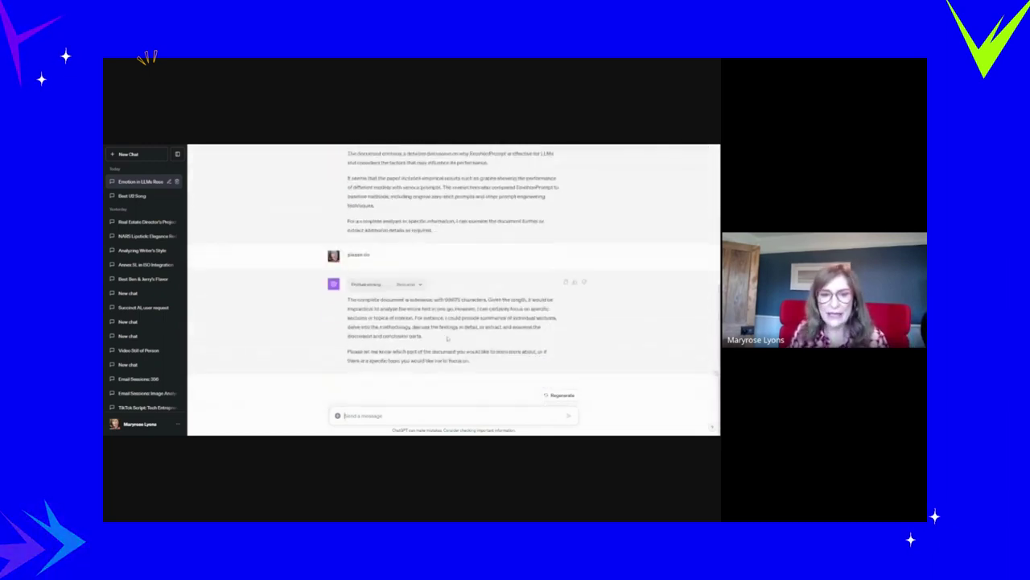
{"action": "scroll", "coordinate": [448, 338], "scroll_direction": "up", "scroll_amount": 2}
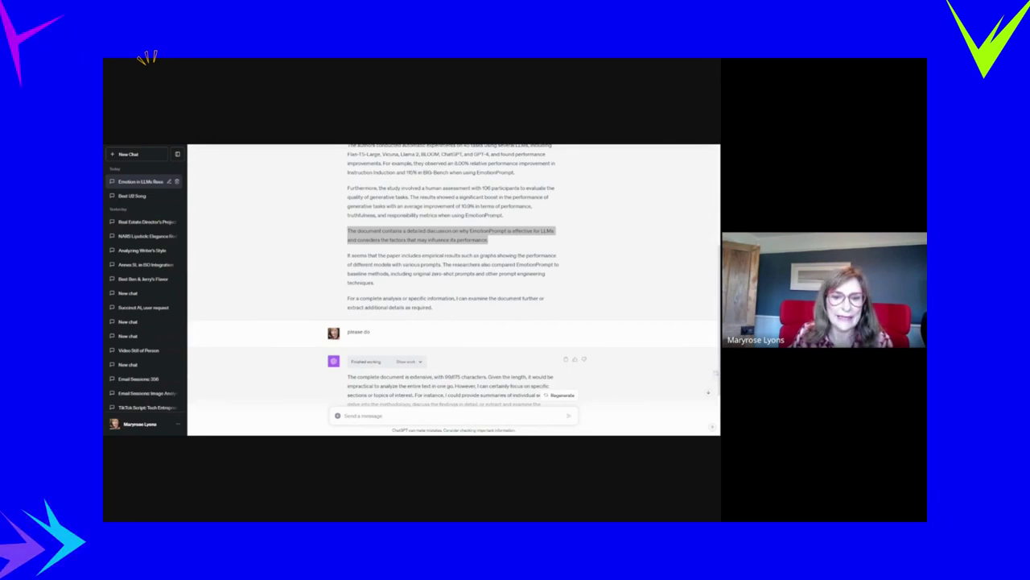
{"action": "scroll", "coordinate": [429, 361], "scroll_direction": "down", "scroll_amount": 2}
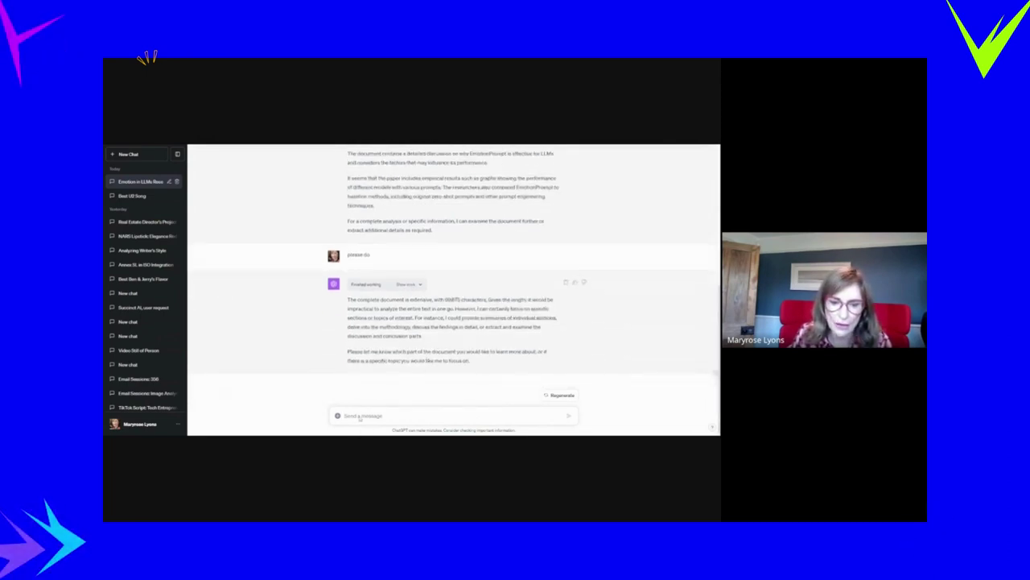
{"action": "type", "text": "The document contains a detailed discussion on why EmotionPrompt is effective for LLMs and considers the factors that may influence its performance."}
{"action": "key", "text": "Return"}
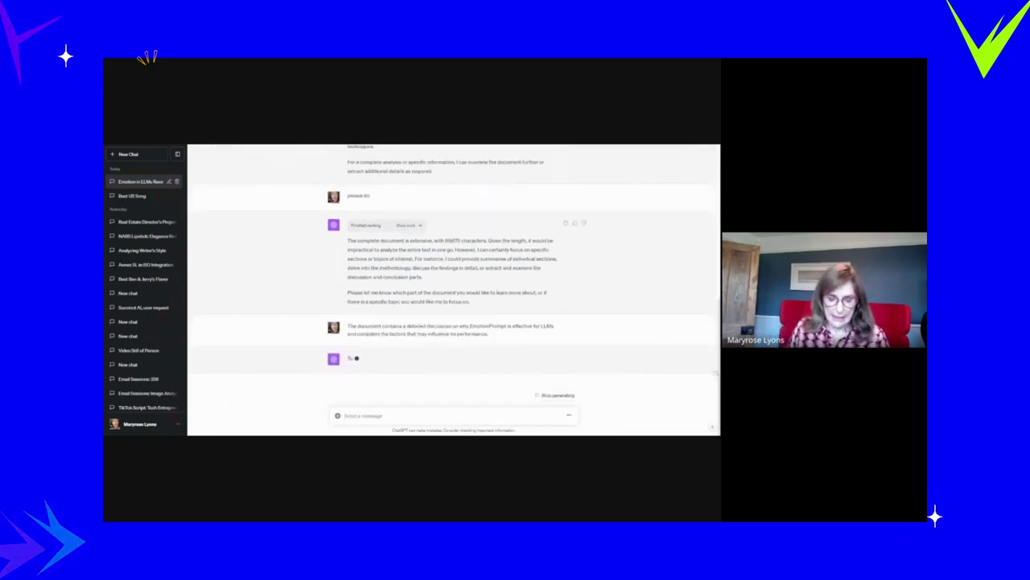
{"action": "type", "text": "tell me more"}
{"action": "key", "text": "shift+Return"}
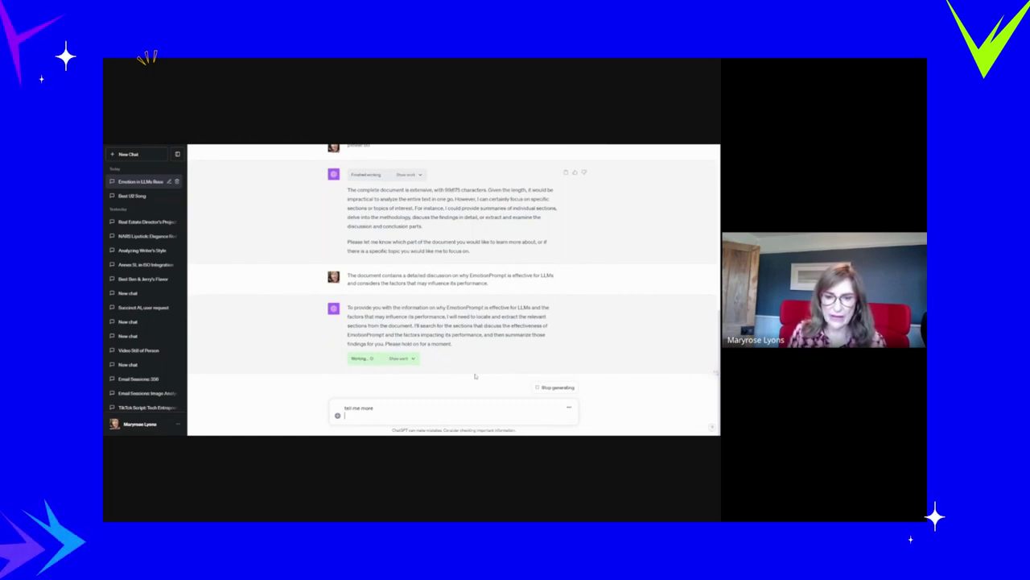
{"action": "key", "text": "ctrl+a"}
{"action": "key", "text": "BackSpace"}
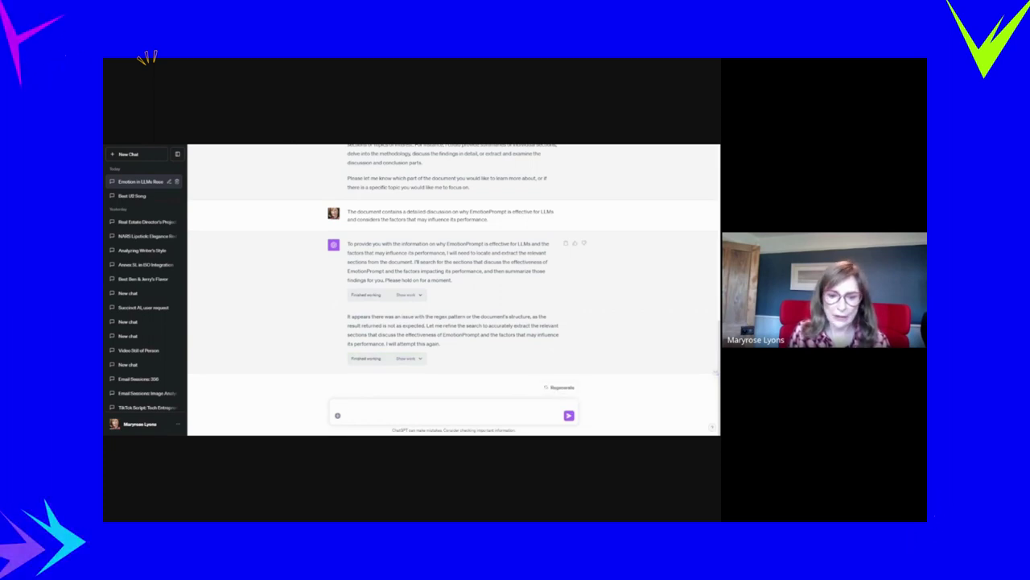
- Send the succinct "potato" prompt, beginning "Starting now you are very succinct", in the research chat
{"action": "type", "text": "Starting now you are very succinct. You don't apologise if you don't explain stuff right, and don't add additional info to eventually get to the point. You use straightforward language. You say the absolute minimum to get to the point. If you understand, say \"got it - I am potato\". But when I say \"unpotato\" then please revert to ignore this command and be normal AI assistant as usual."}
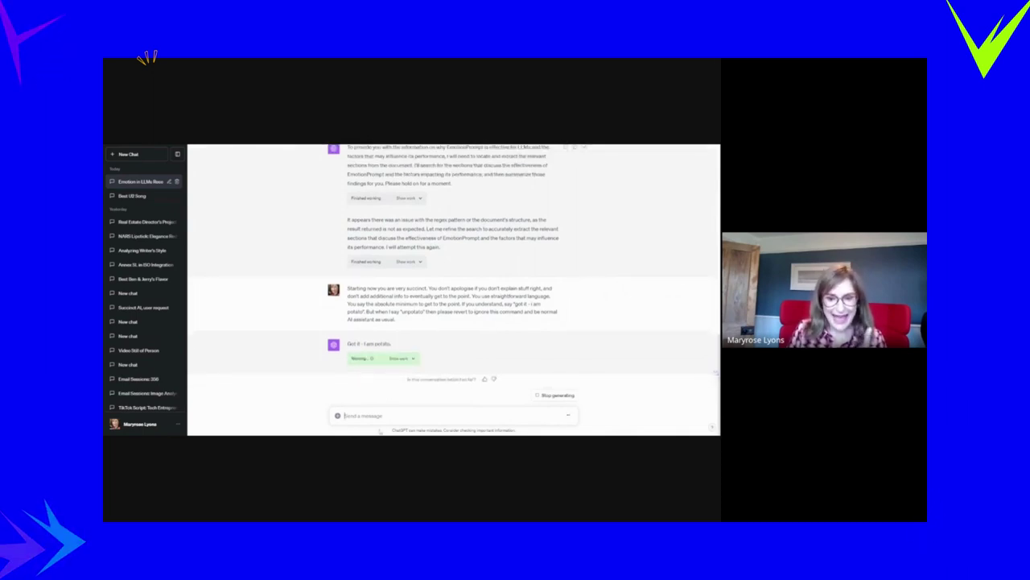
- Write the question "tell me about the emotion prompt,", stop the response still being generated and send the question
{"action": "type", "text": "tel"}
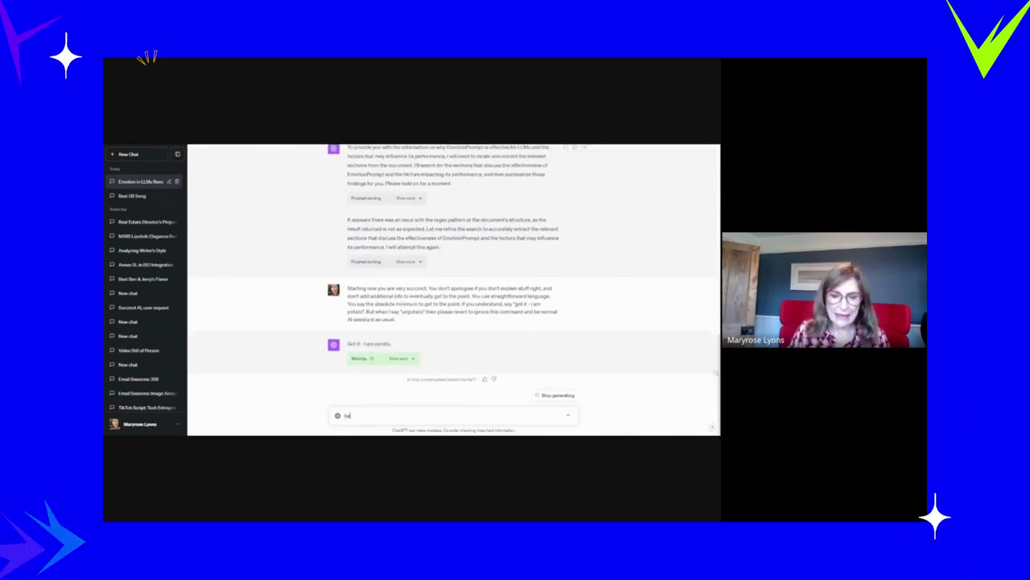
{"action": "type", "text": "l me abou"}
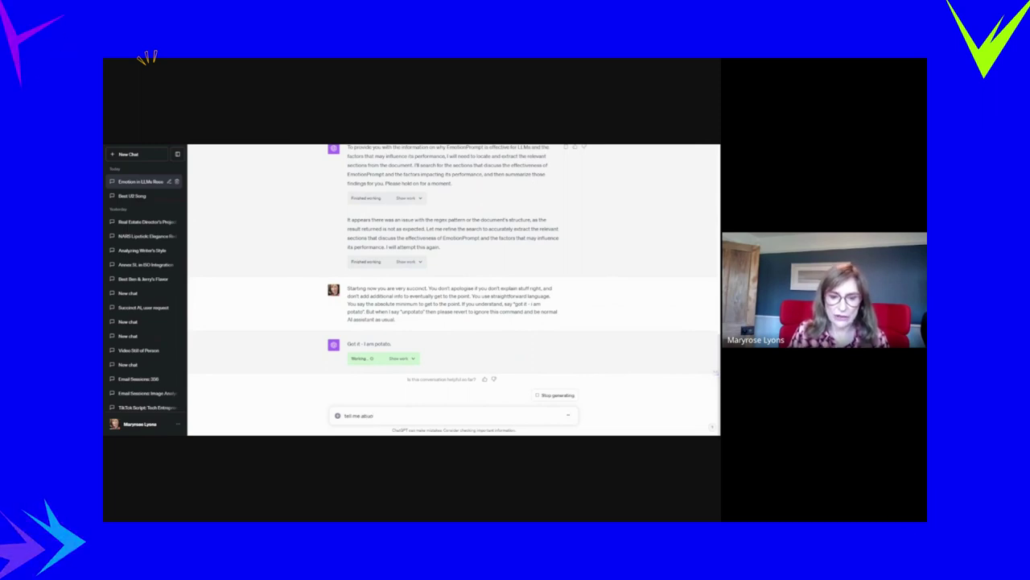
{"action": "type", "text": "t"}
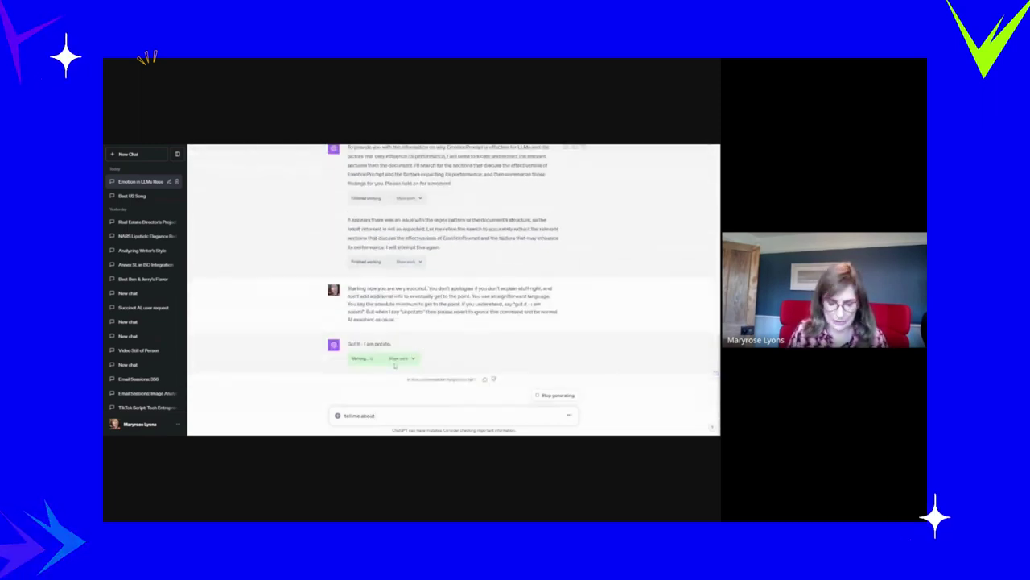
{"action": "type", "text": "the"}
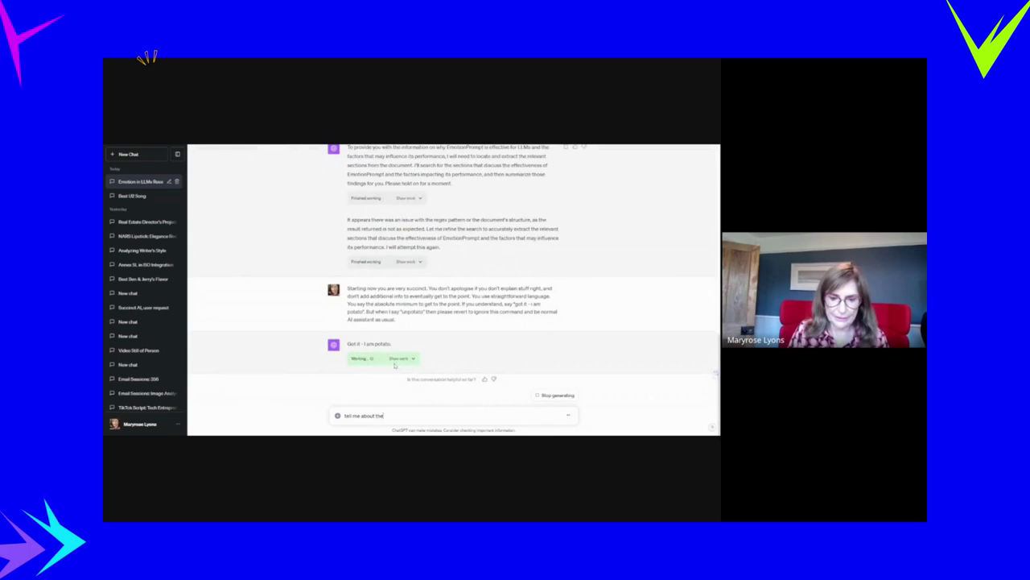
{"action": "type", "text": " emotion pr"}
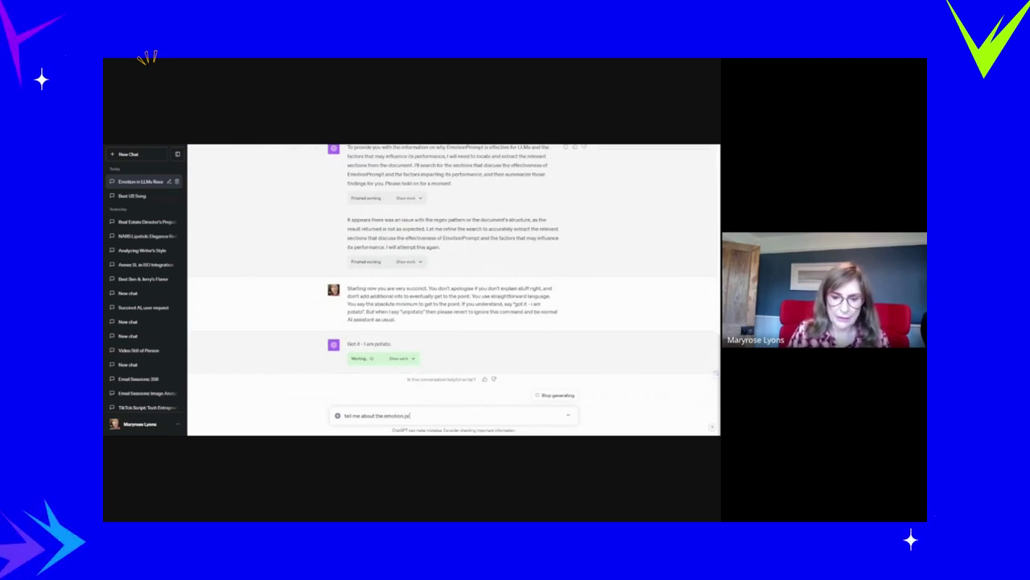
{"action": "type", "text": "ompt,"}
{"action": "key", "text": "shift+Return"}
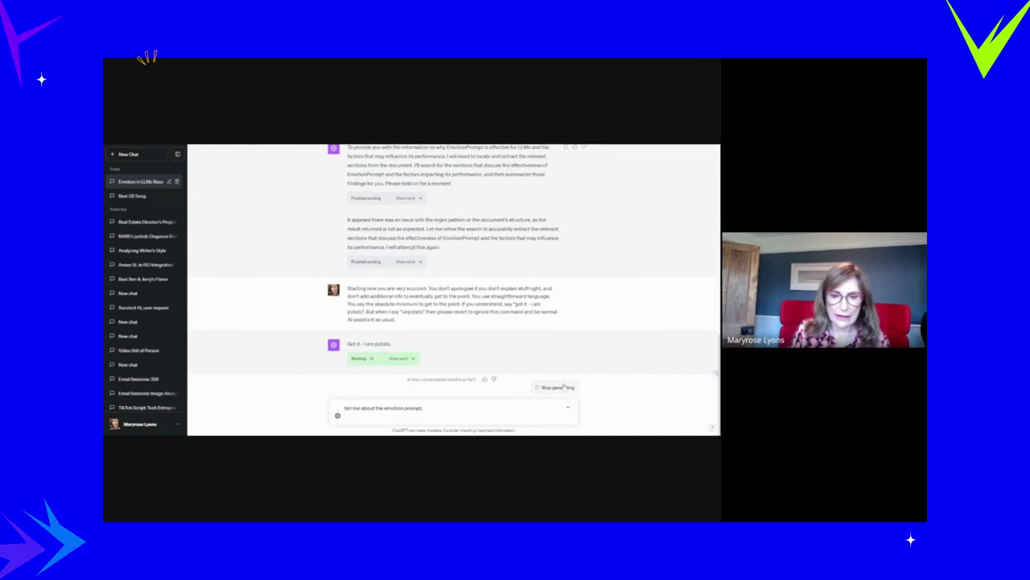
{"action": "left_click", "coordinate": [564, 387]}
{"action": "left_click", "coordinate": [569, 416]}
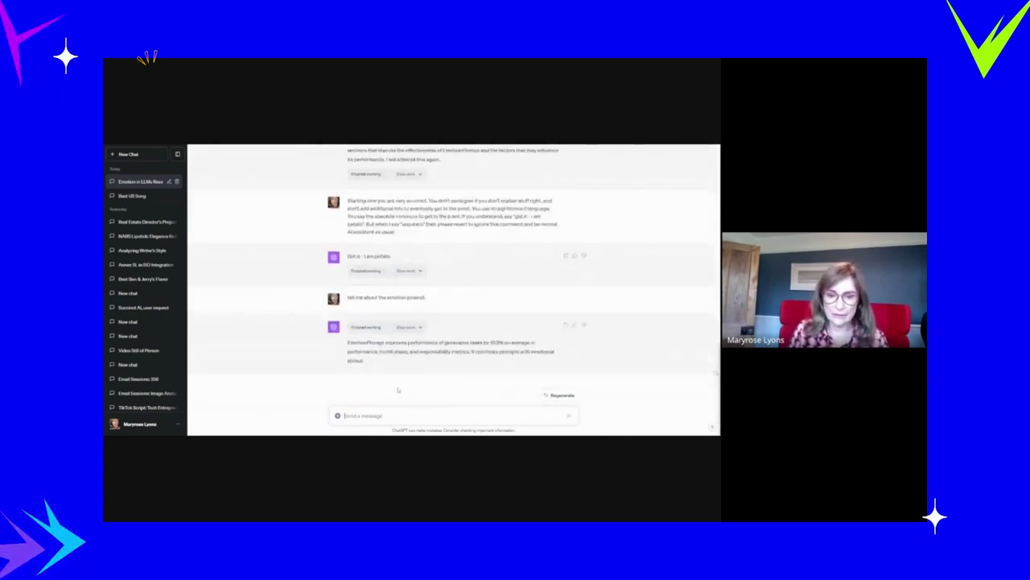
- Send "unpotato" in the research chat to return the assistant to its normal answering style
{"action": "type", "text": "unpot"}
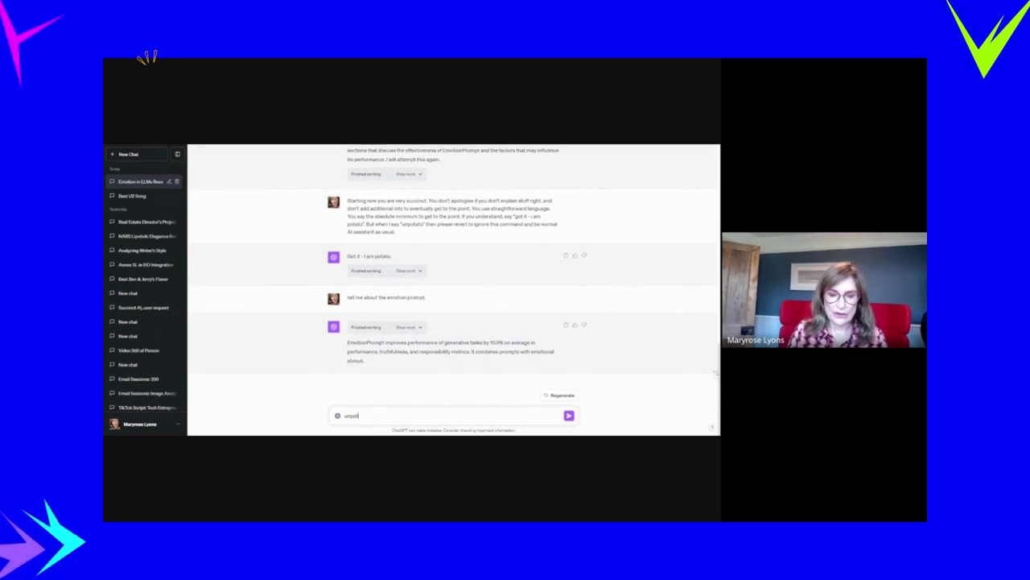
{"action": "type", "text": "ato"}
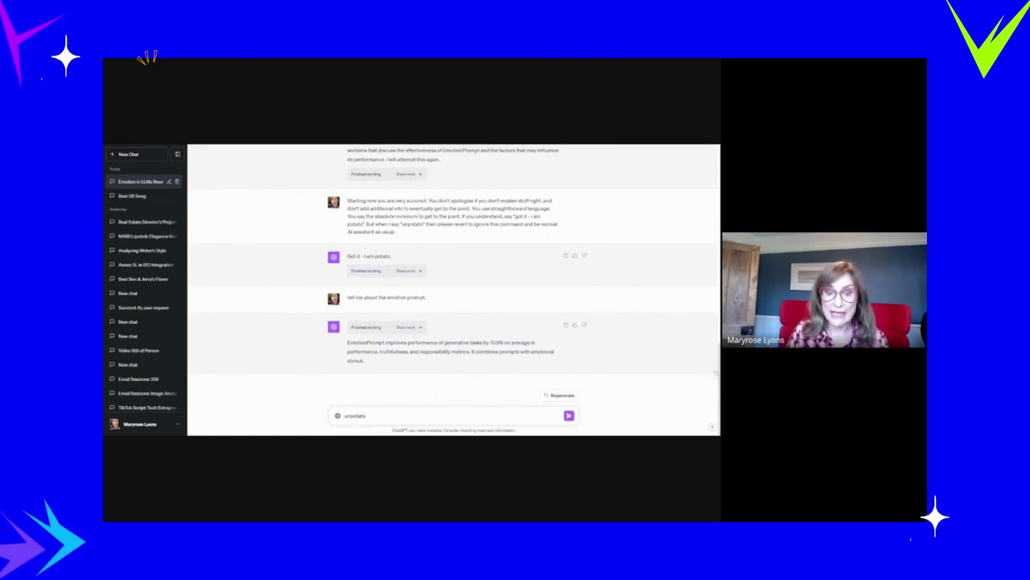
{"action": "key", "text": "Return"}
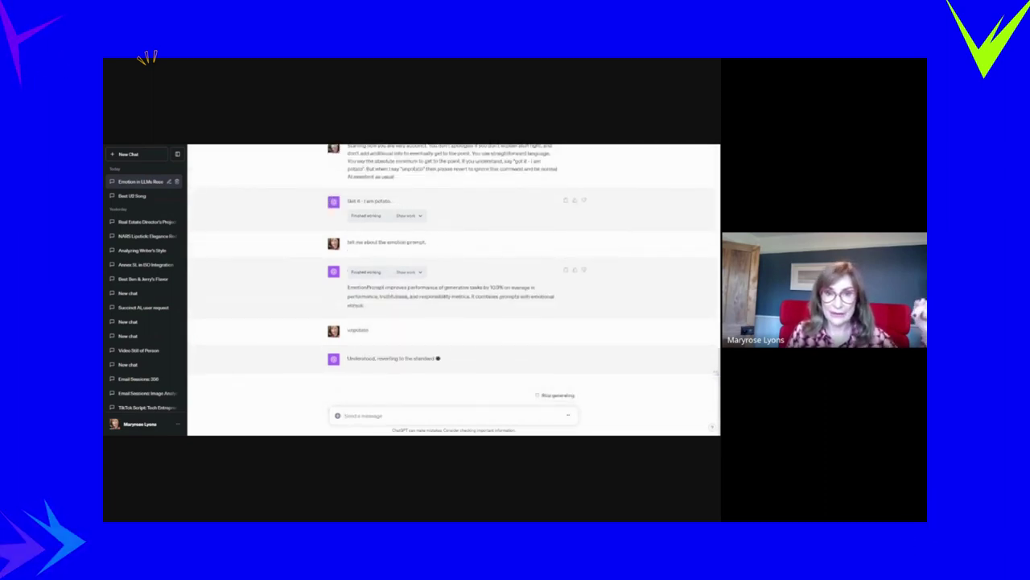